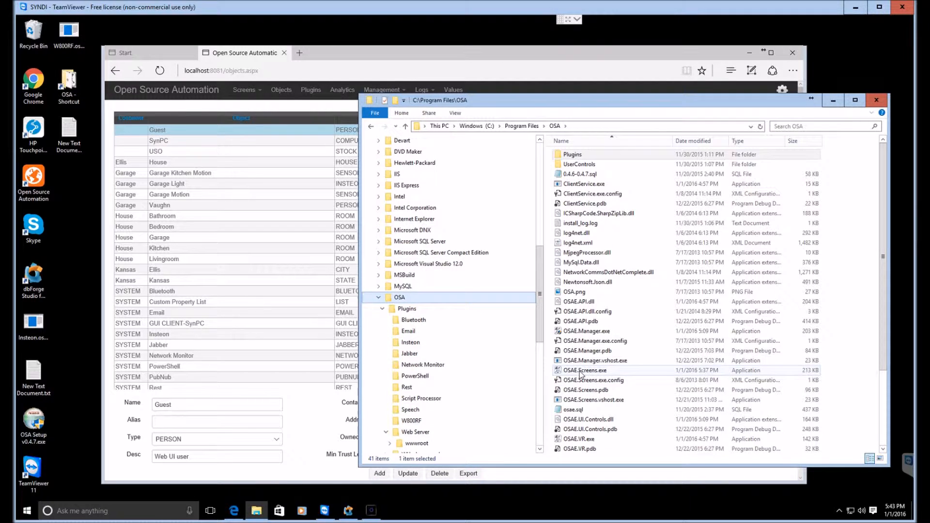
Step: Launch OSAE.Screens.exe from the OSA program folder and check the floor plan's available options while logged out
click(581, 372)
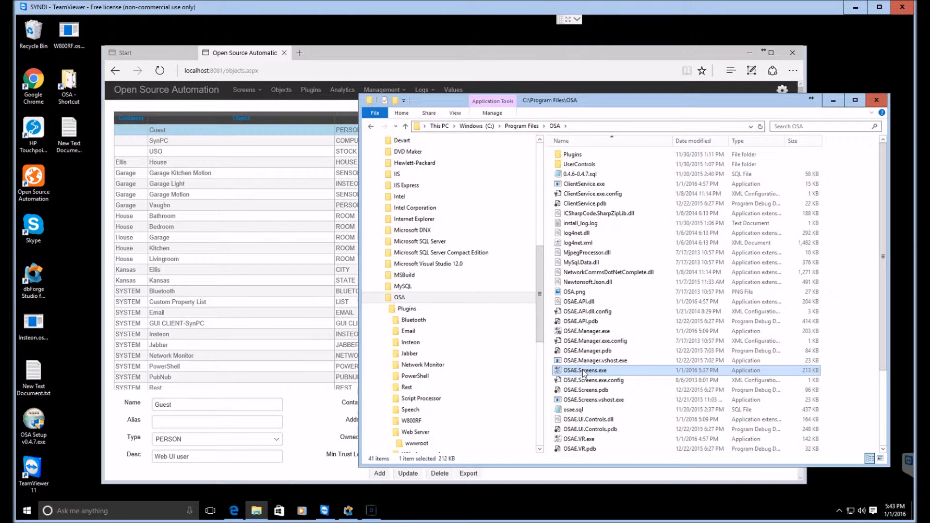
double_click(582, 370)
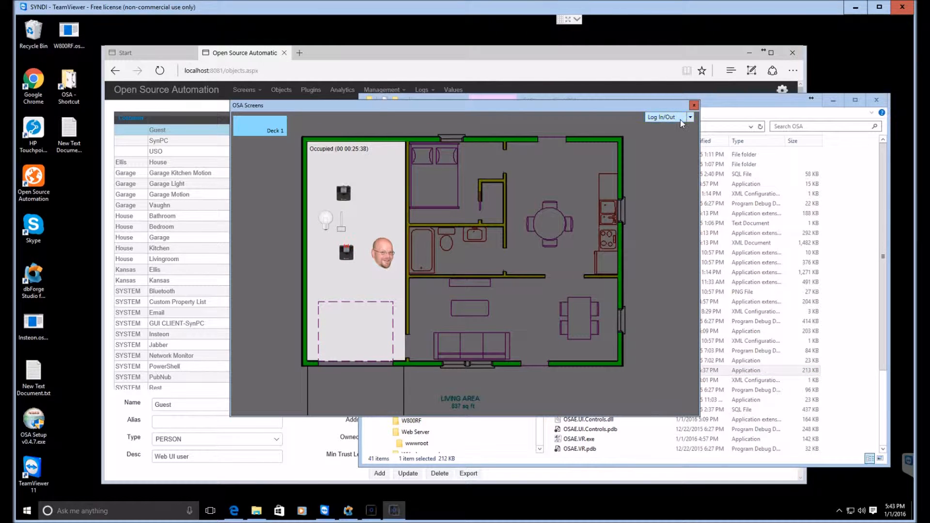
right_click(524, 248)
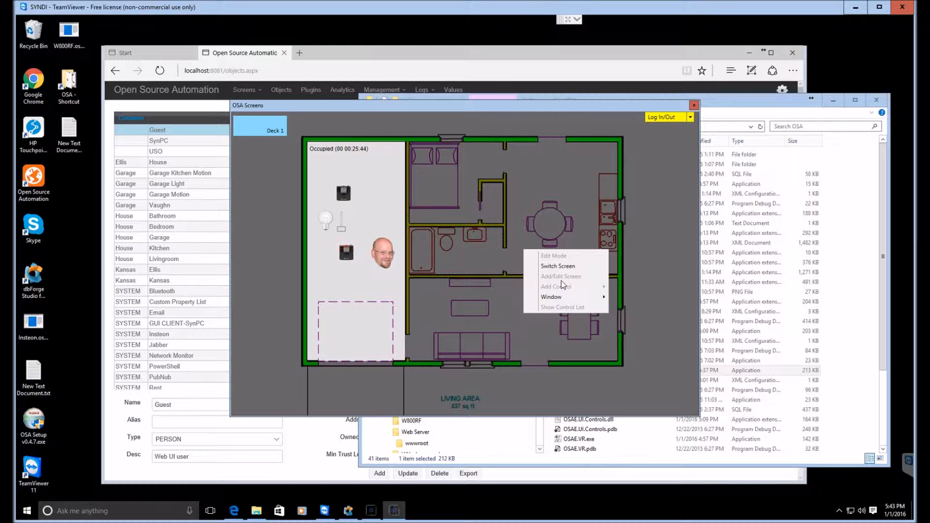
Step: Log in to the floor plan screen as Guest and check which screen options are available
click(689, 117)
click(667, 149)
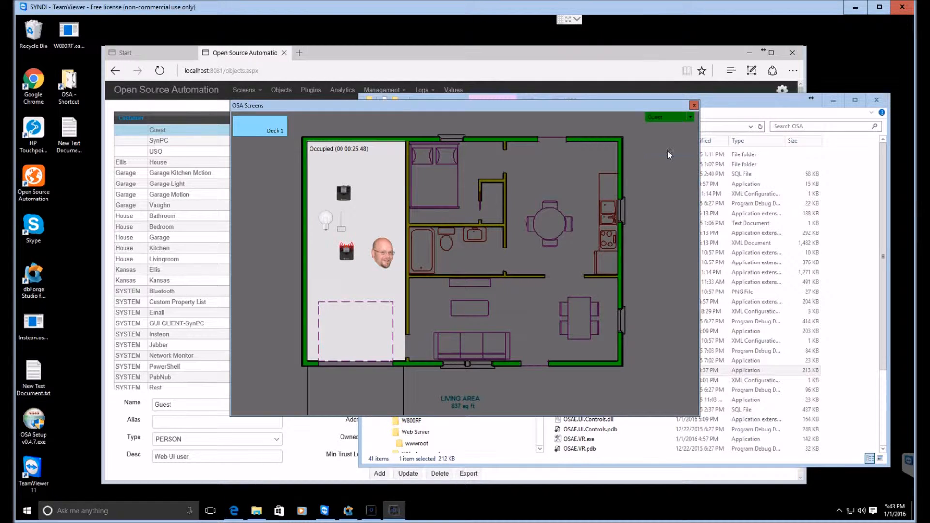
right_click(543, 205)
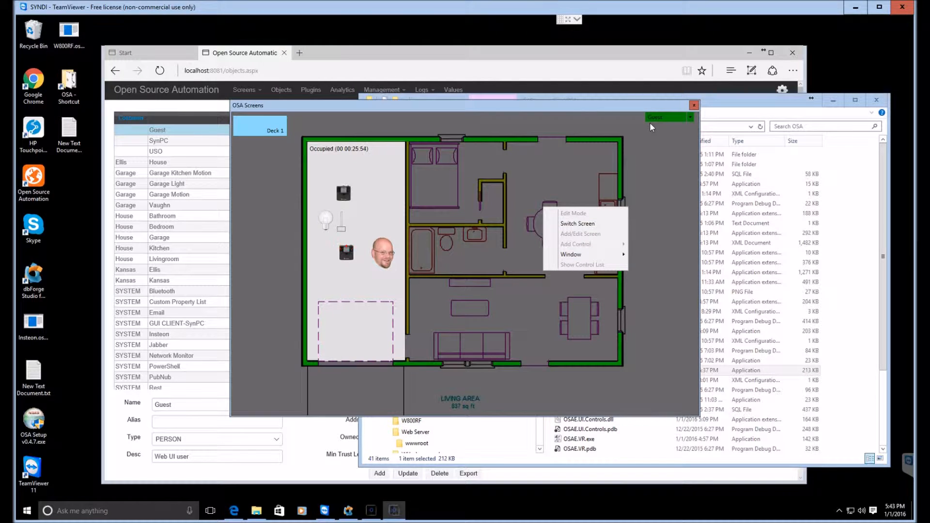
Step: Switch from Guest to the other listed user and enter that user's PIN
click(689, 117)
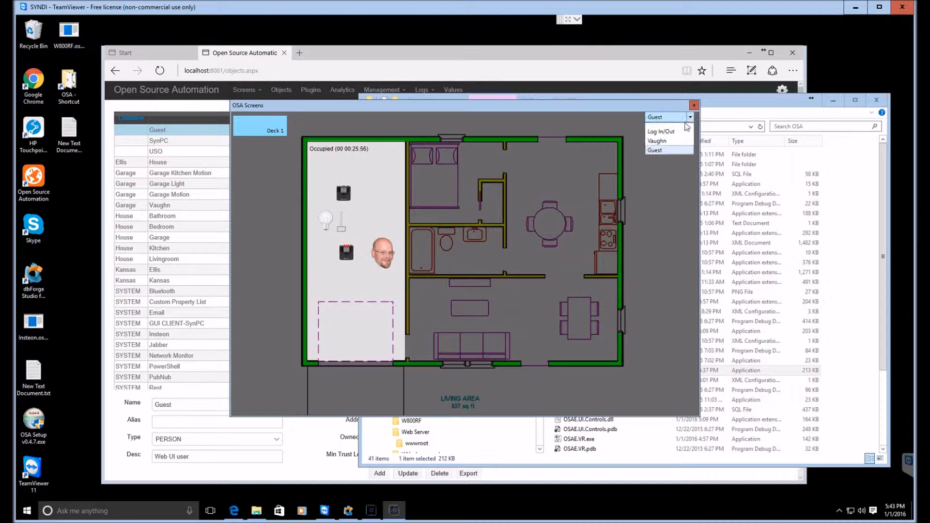
click(662, 142)
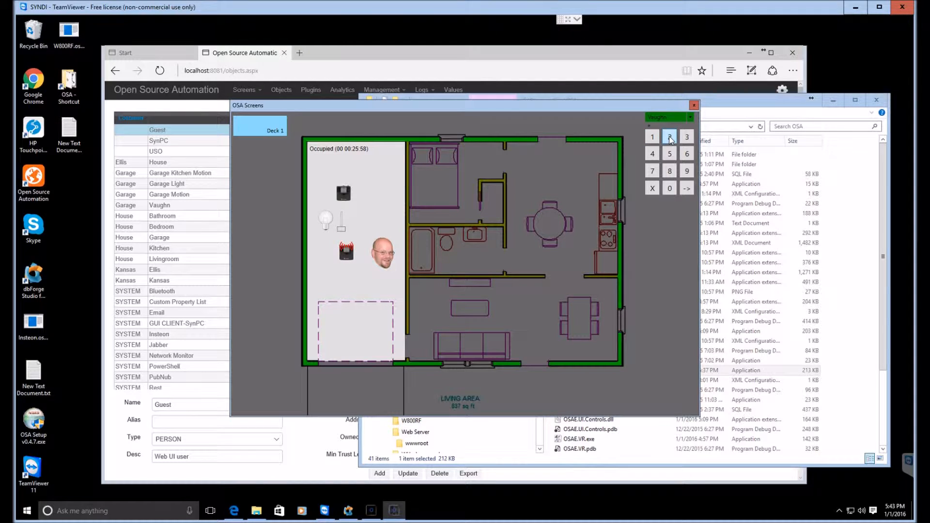
click(683, 137)
click(654, 155)
click(669, 156)
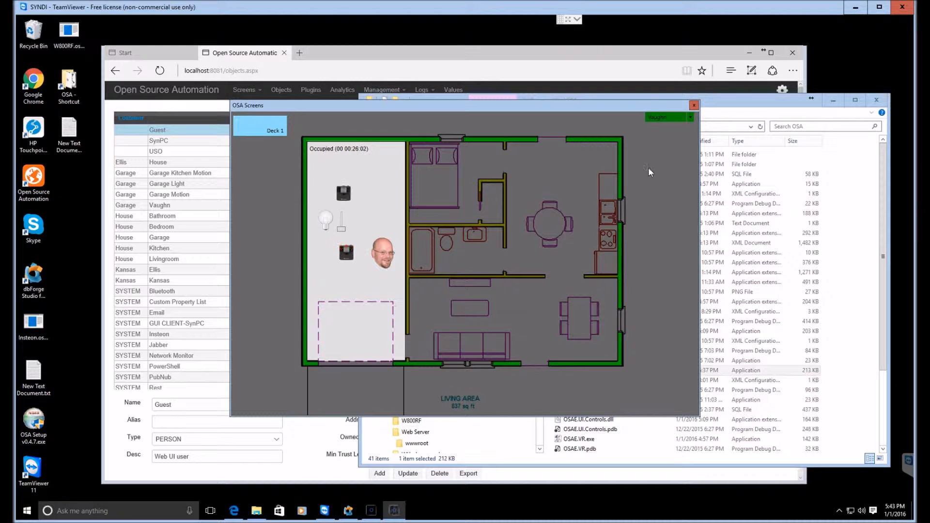
Step: Show the control list, inspect the Object Name property of Main Floor - Garage, and close the list
right_click(575, 194)
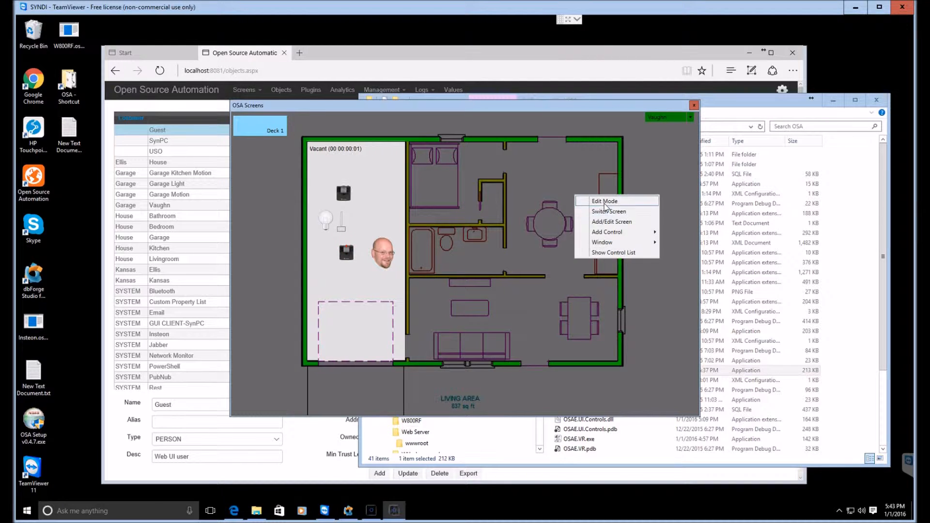
click(606, 255)
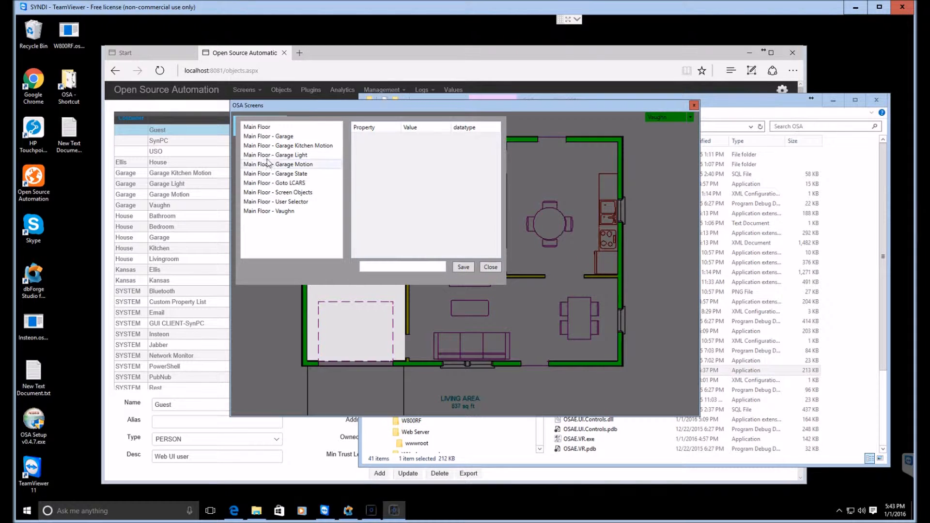
click(266, 137)
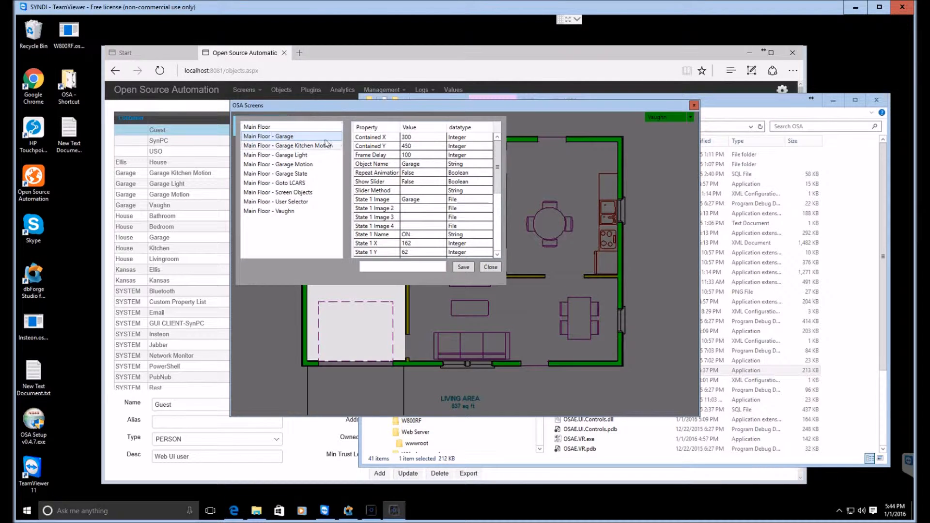
click(397, 164)
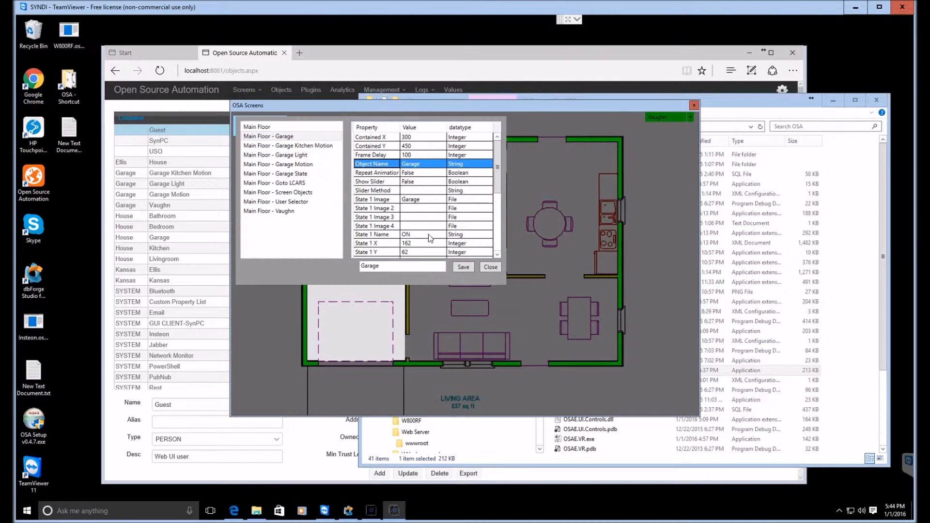
click(494, 269)
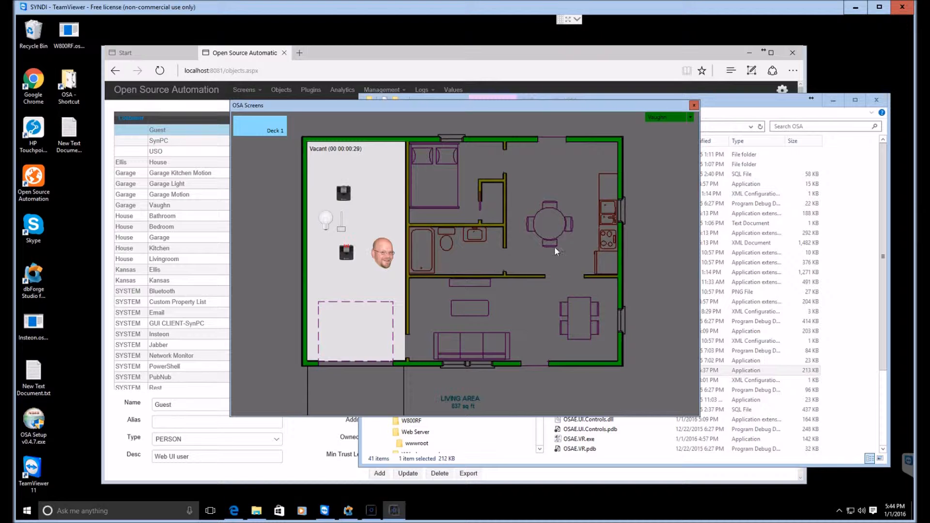
Step: Show and hide the control list twice, and check the screen options again
right_click(568, 205)
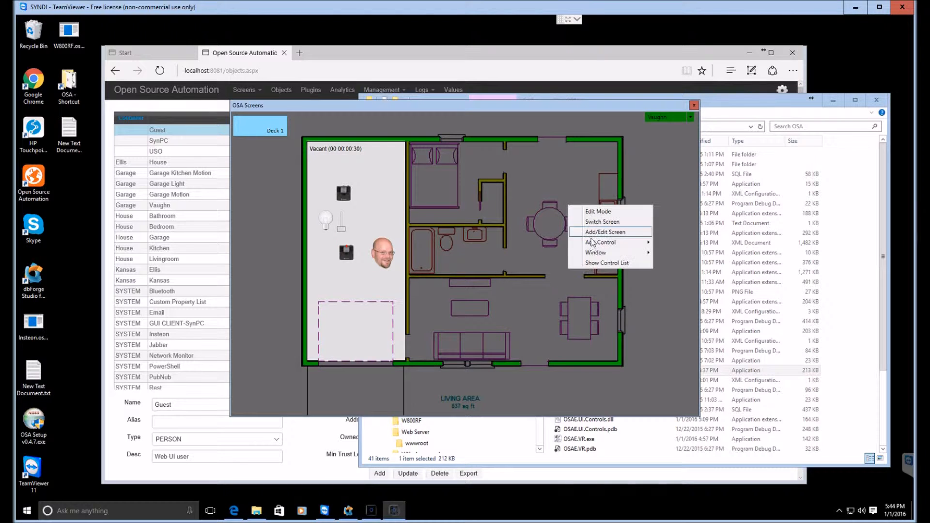
click(597, 263)
right_click(599, 265)
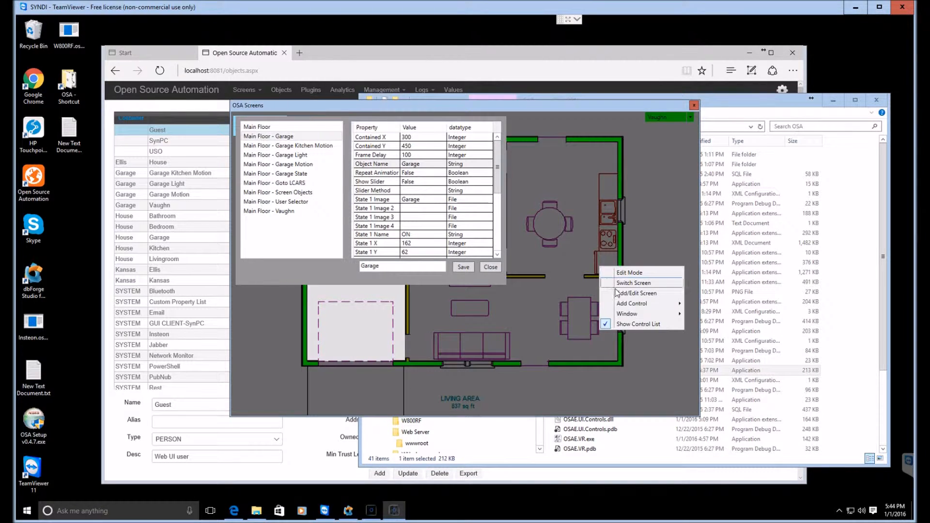
click(629, 325)
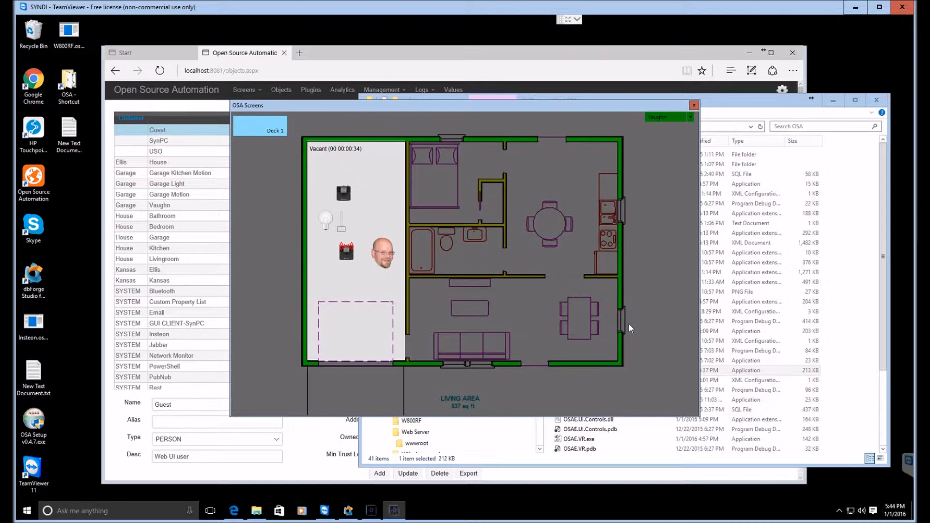
right_click(569, 243)
click(605, 299)
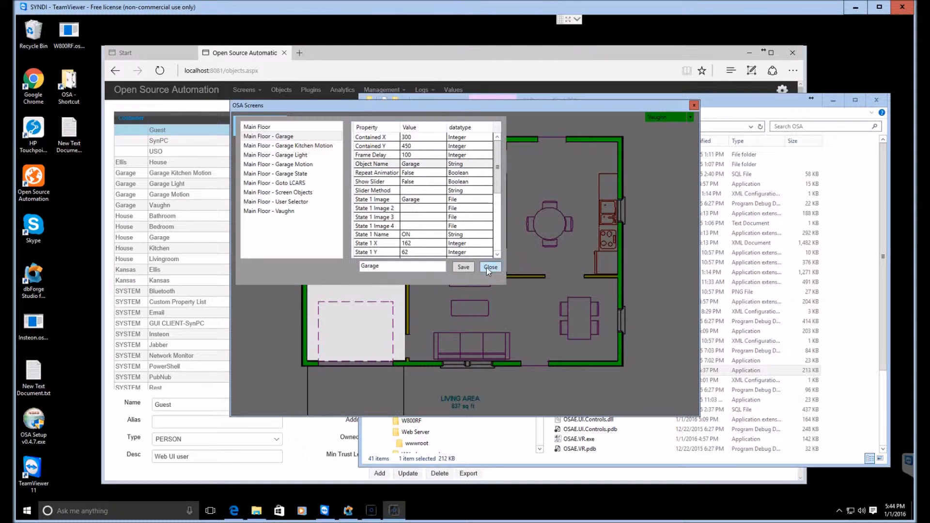
click(486, 268)
right_click(591, 269)
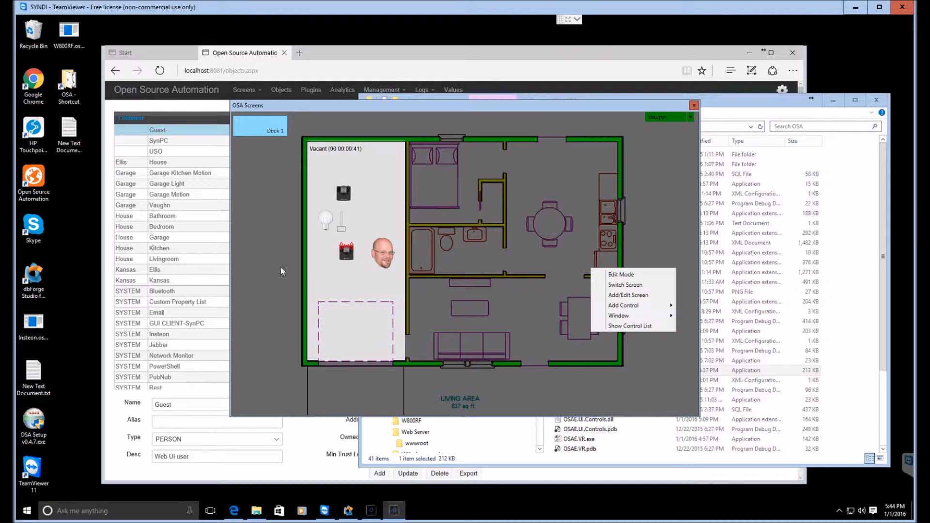
Step: Switch back to the Guest user and test controlling the Garage Light by turning it on and off
click(691, 118)
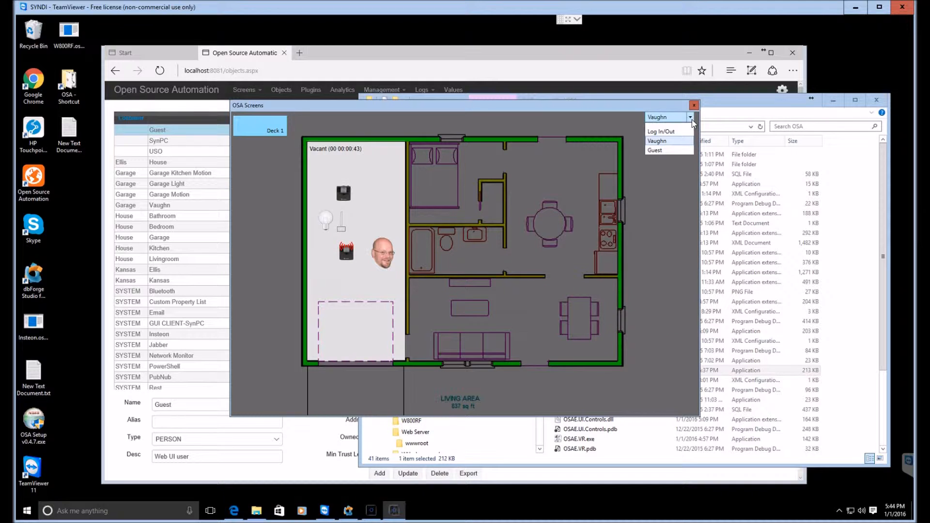
click(672, 150)
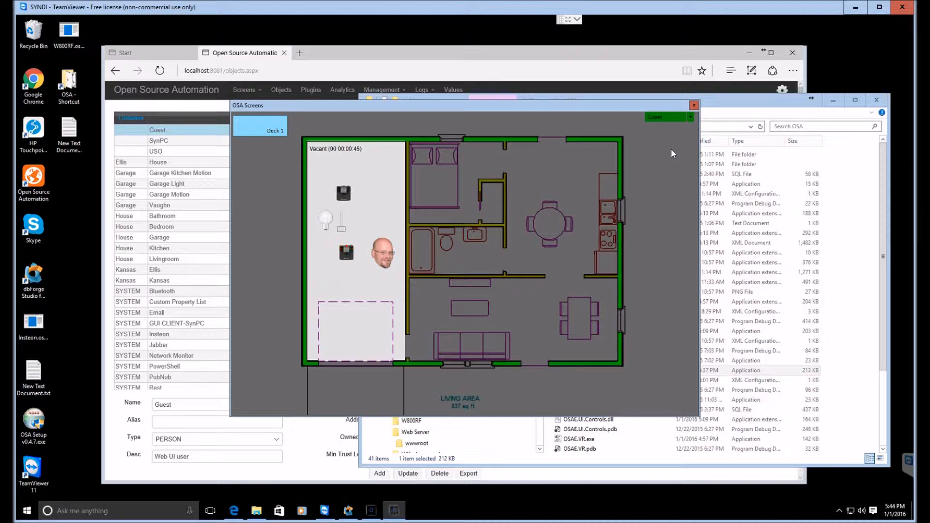
mouse_move(325, 221)
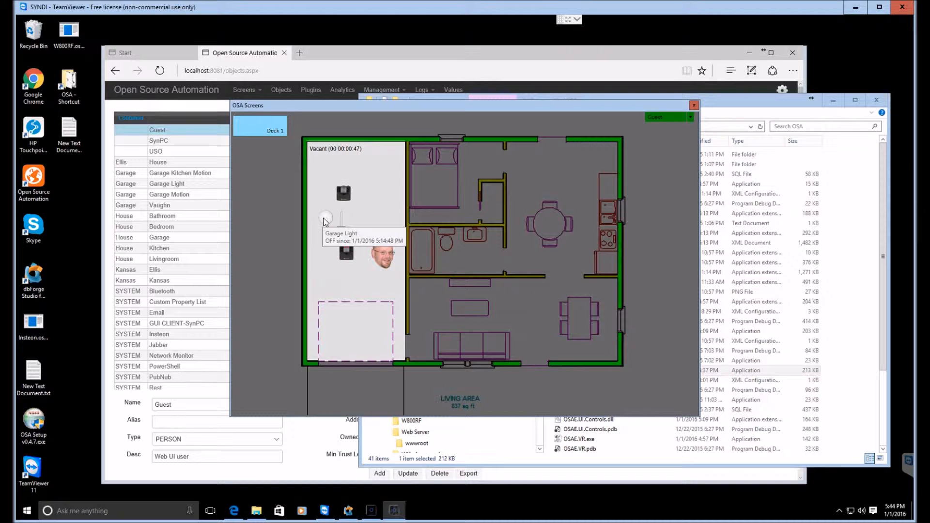
click(325, 221)
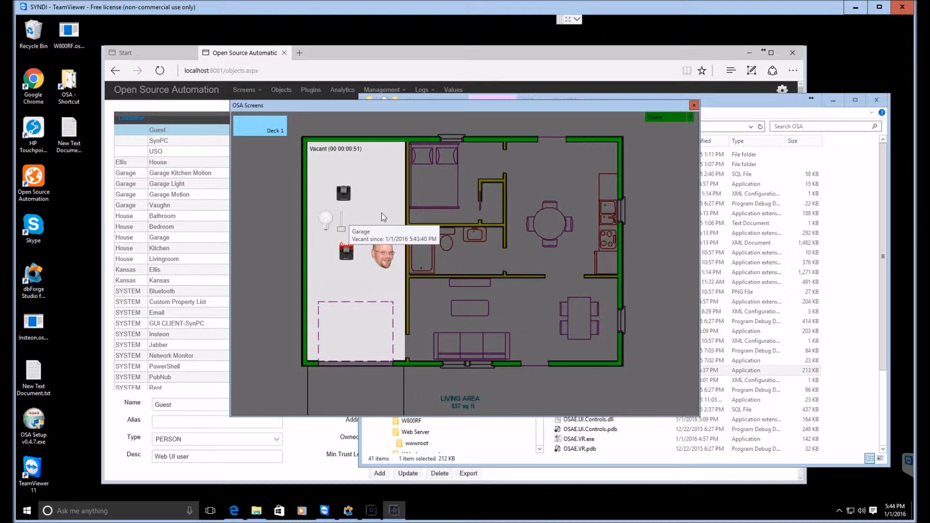
right_click(570, 229)
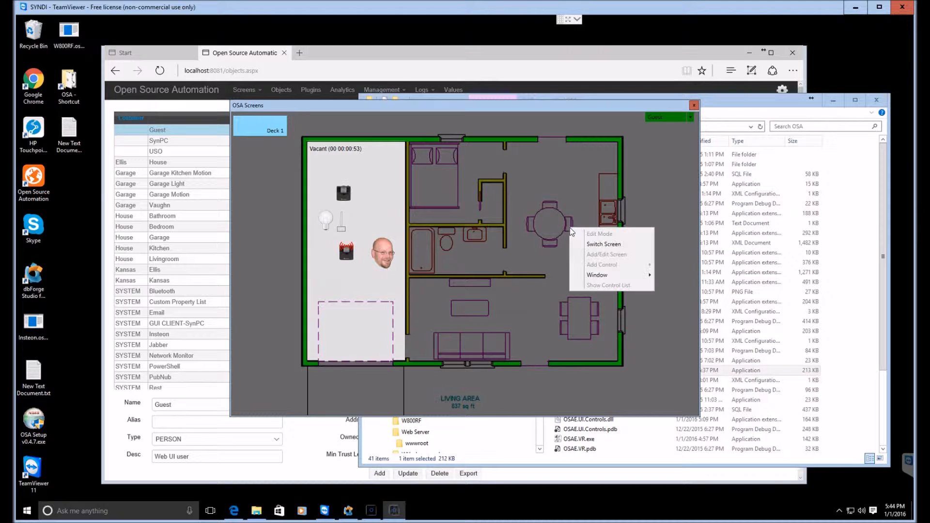
click(325, 219)
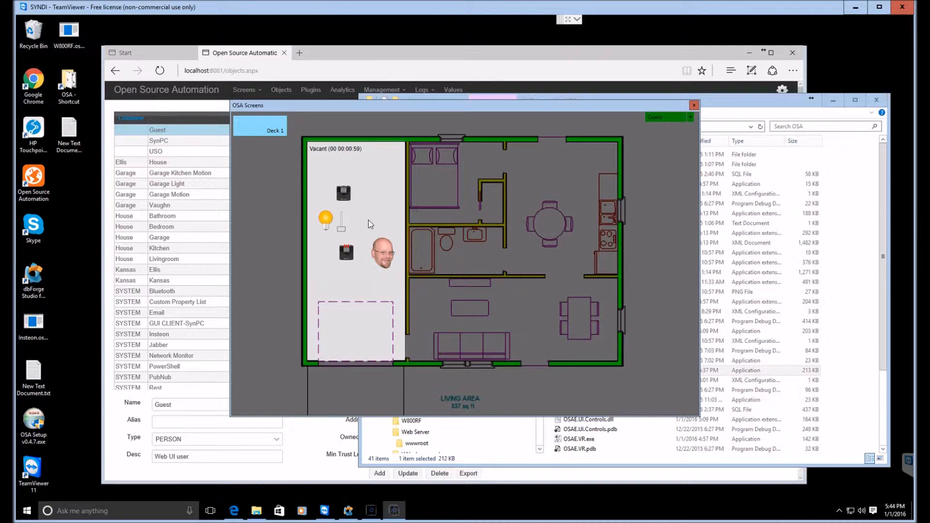
click(326, 219)
Step: Switch to the web interface's object list in the browser and examine the Min Trust Level of Guest and the other PERSON object
click(459, 59)
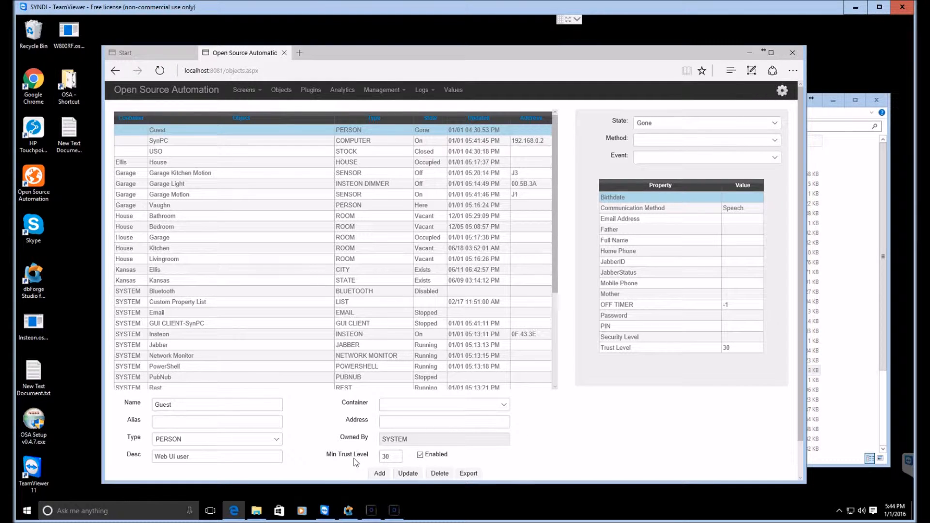
double_click(386, 460)
click(206, 204)
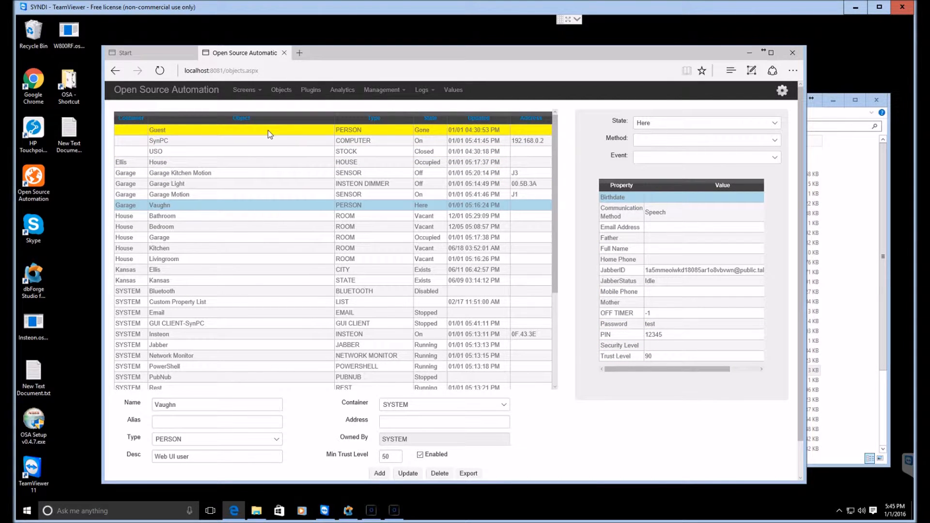
drag(391, 459, 375, 458)
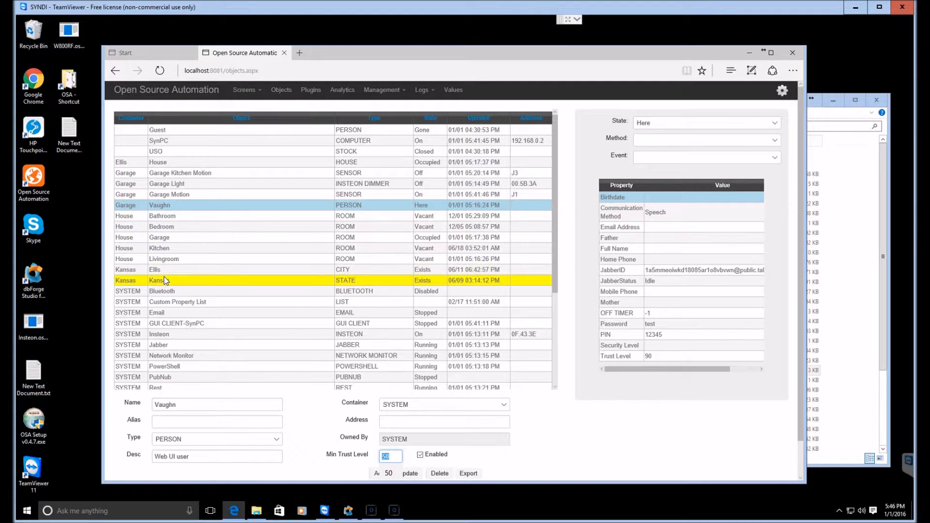
scroll(166, 281, down, 2)
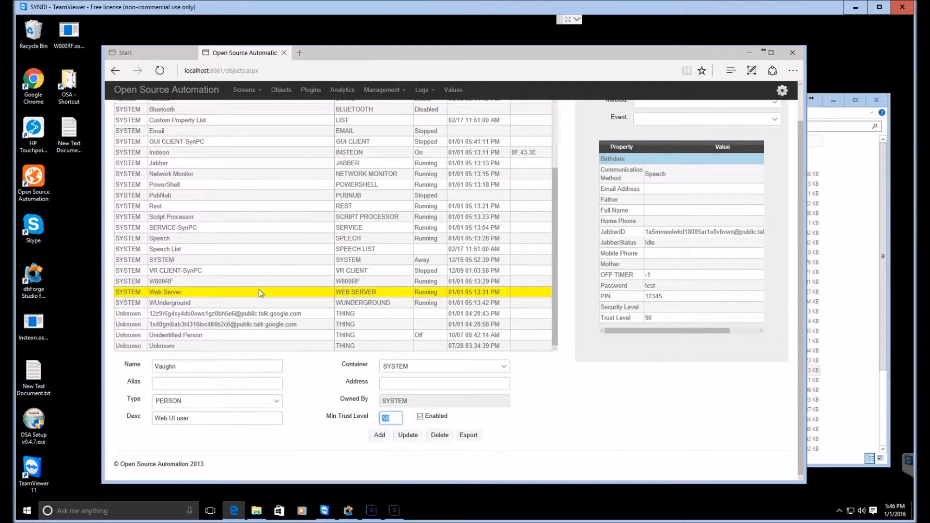
scroll(293, 267, up, 5)
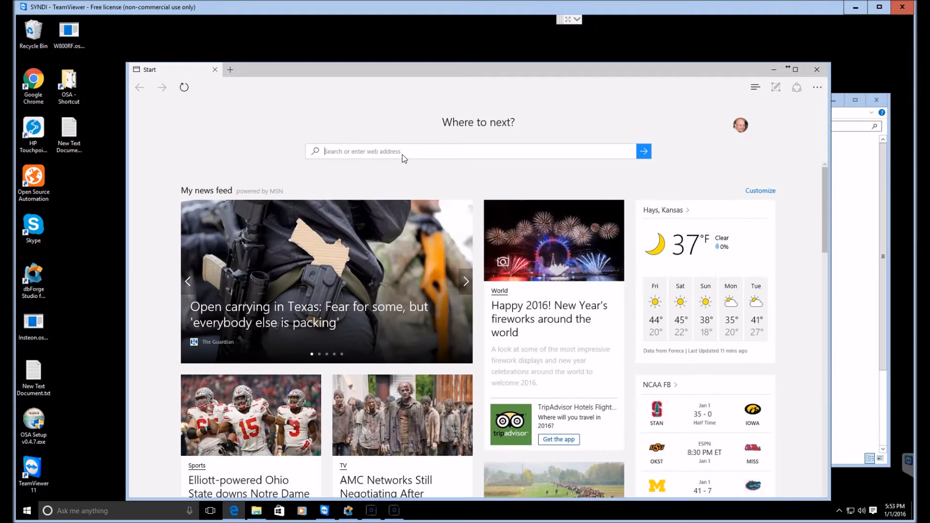
Step: Open the Open Source Automation site in a new browser tab and sign in as guest without a password
click(230, 70)
click(189, 234)
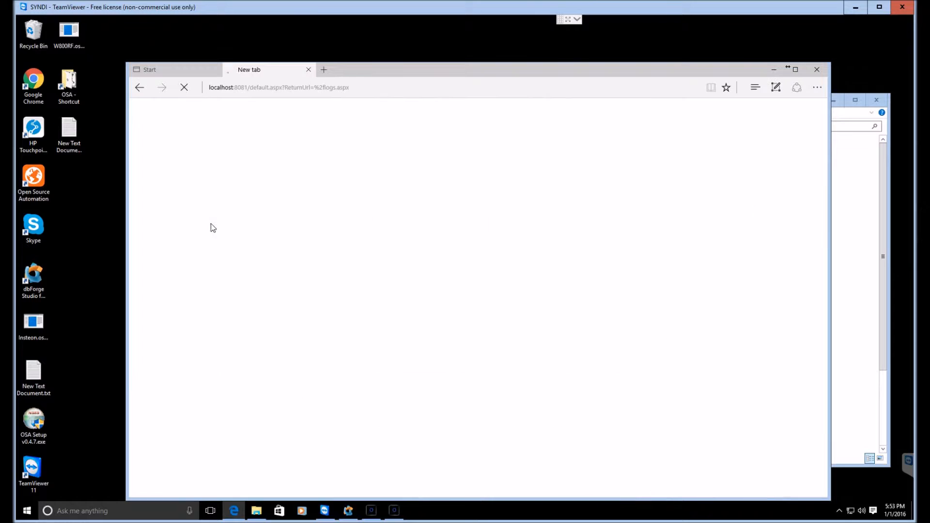
click(426, 212)
text(guest)
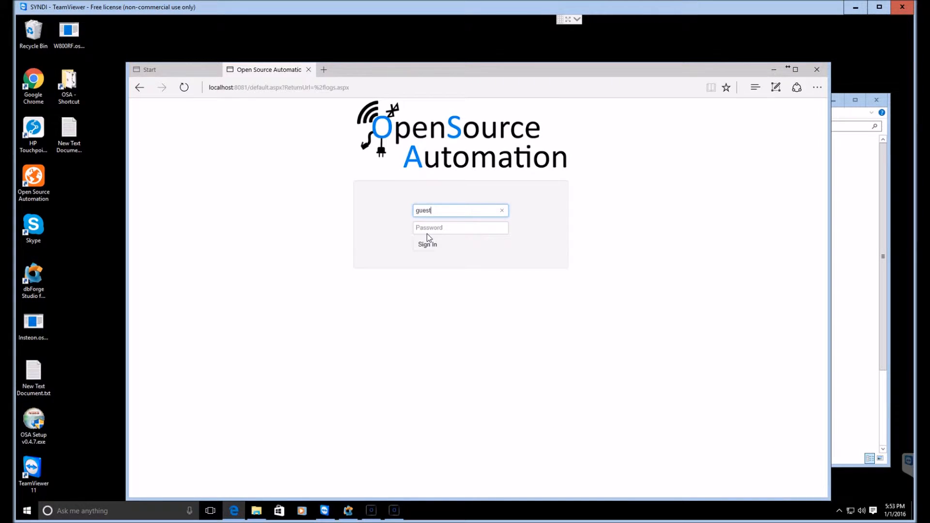
click(426, 246)
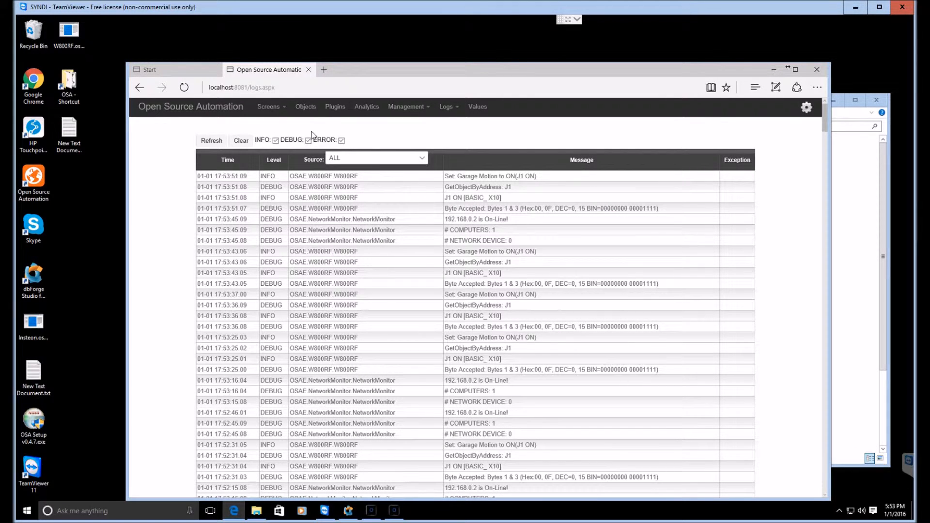
Step: In the object list, try to save kkkkkk as the Email Address property of the PERSON object contained in House
click(298, 102)
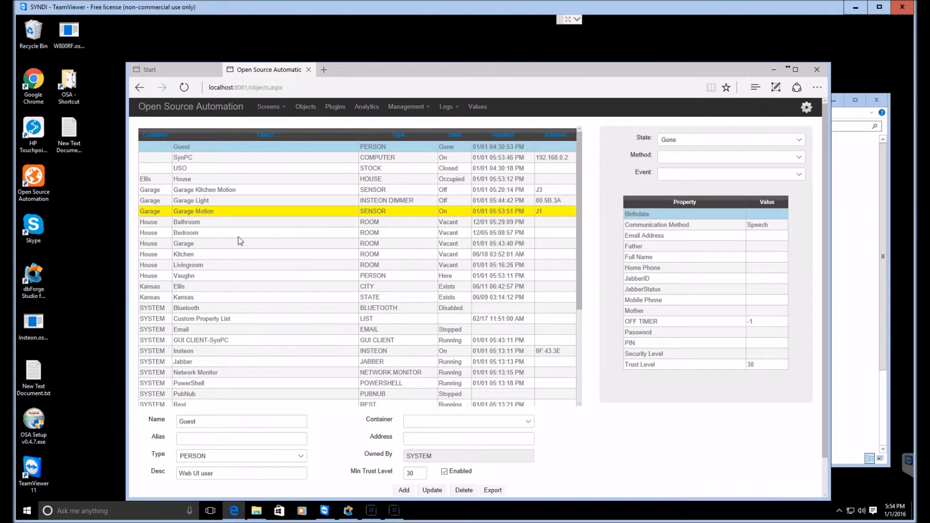
click(201, 275)
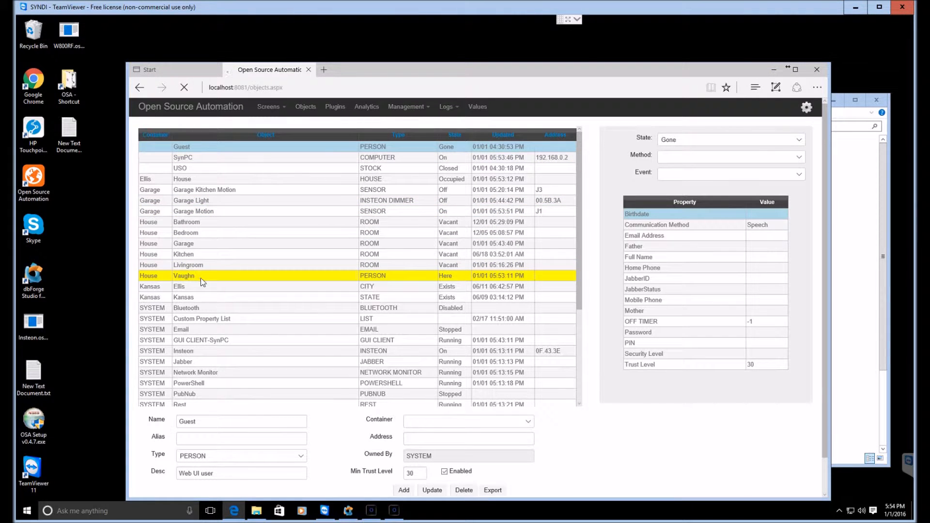
click(688, 244)
click(668, 428)
text(kkkkkk)
click(770, 432)
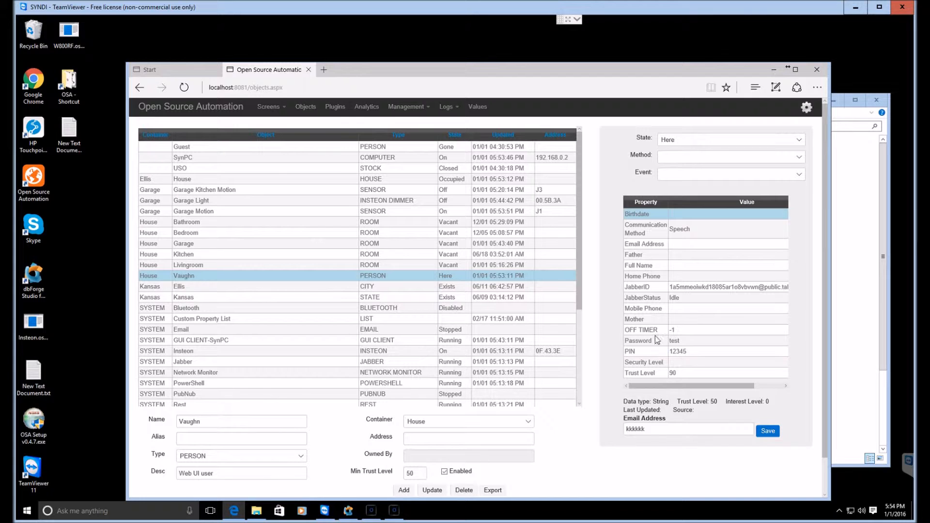
Step: Open the Debug Log, examine the newest entry about Guest's property change attempt and its debug trace, and return to the object list
click(447, 106)
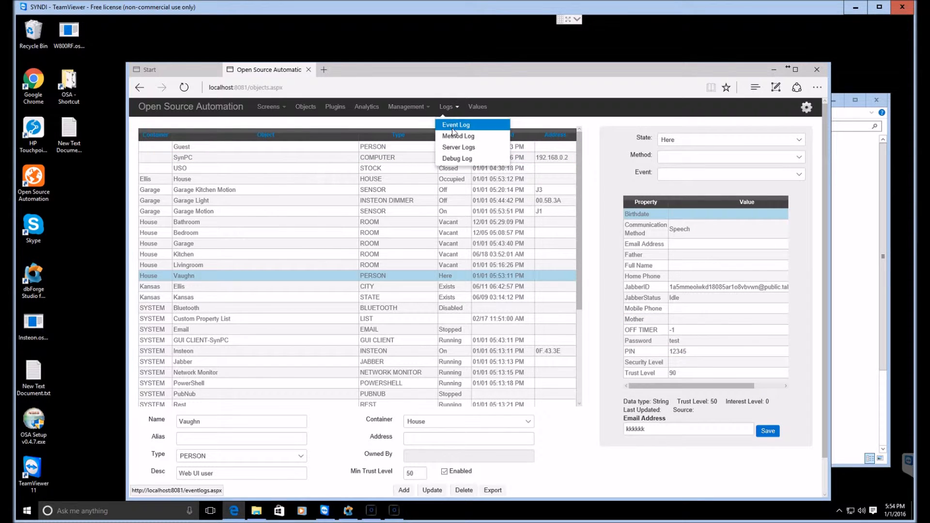
click(458, 159)
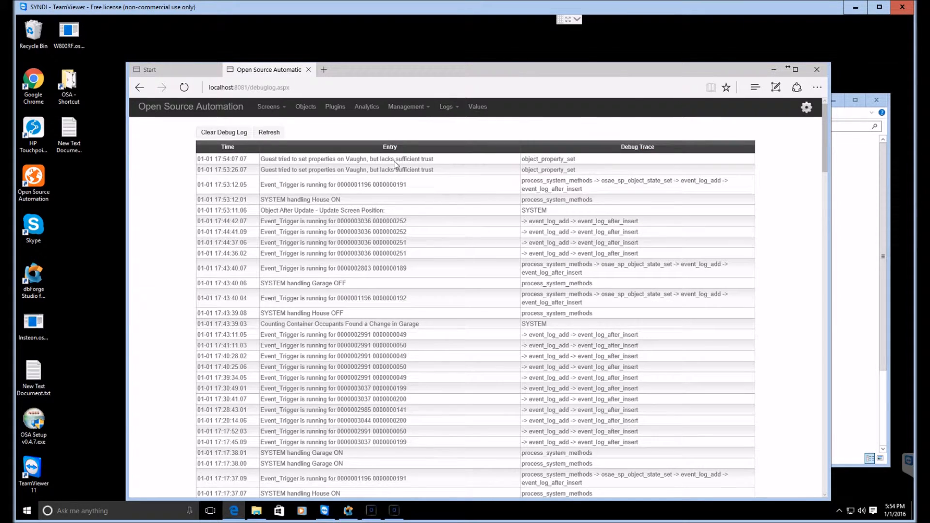
drag(261, 161, 435, 157)
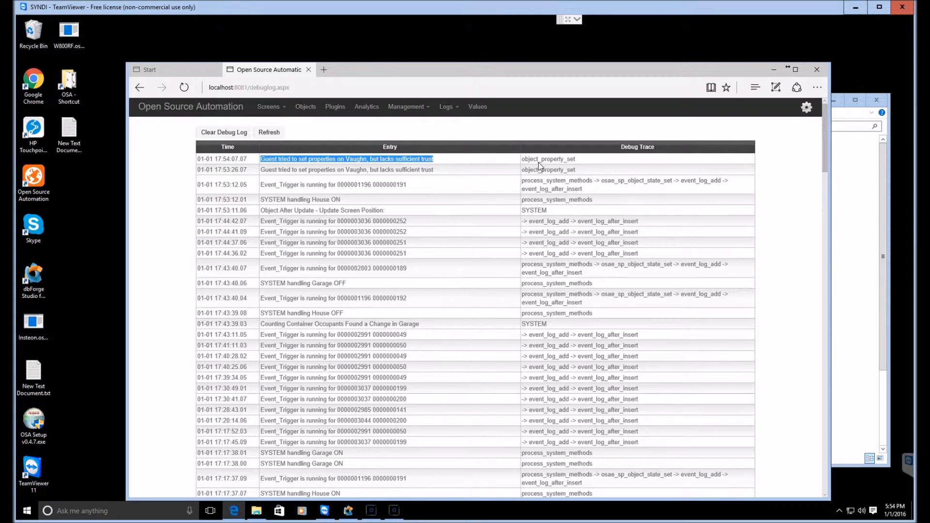
drag(584, 160, 524, 153)
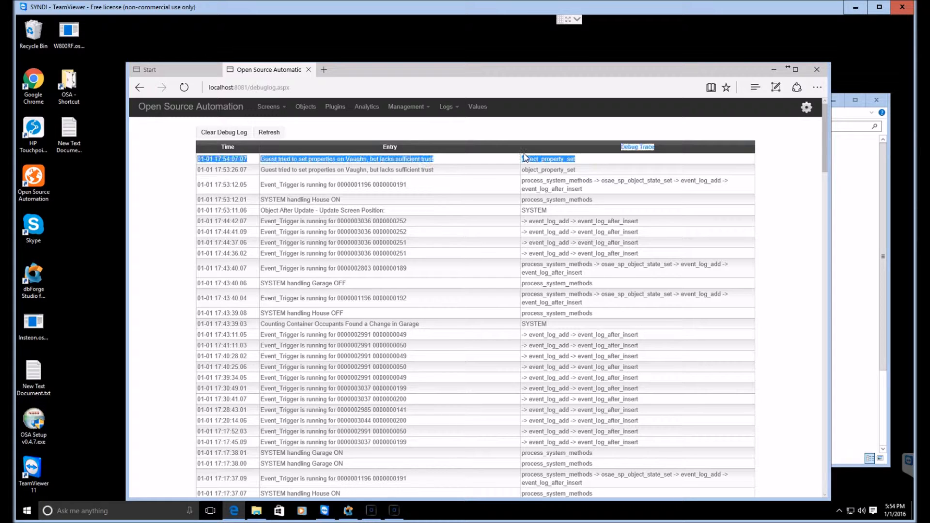
click(513, 169)
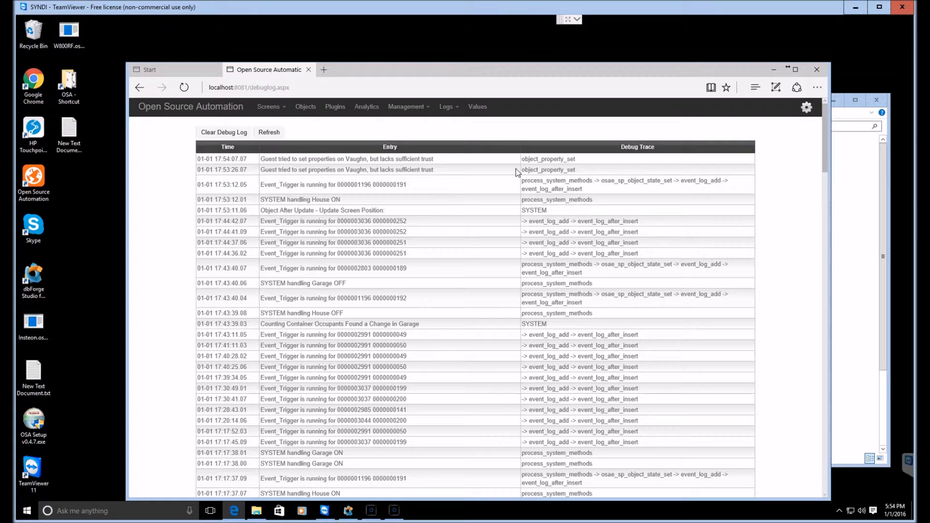
click(306, 107)
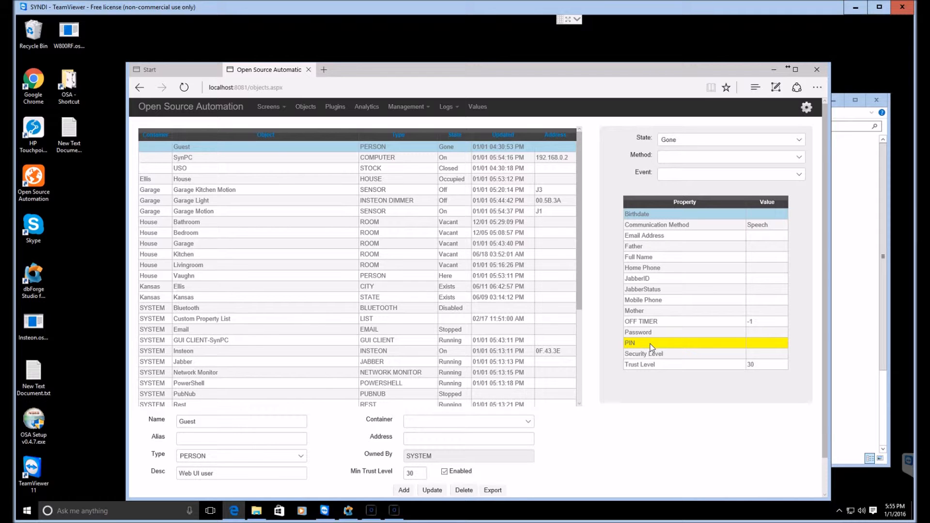
Step: Switch to the OSA program folder, run OSAE.Manager.exe with permission to make changes, and move its window clear of the other windows
click(774, 70)
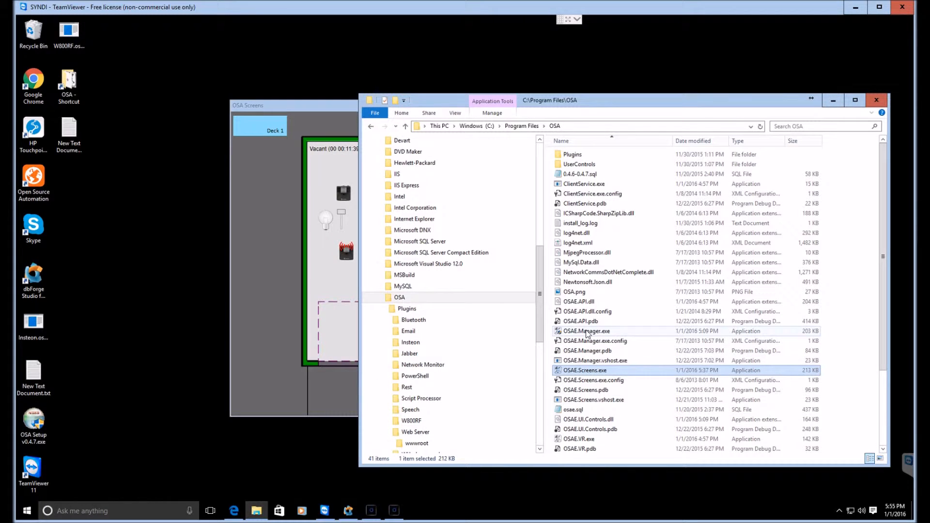
click(586, 331)
double_click(587, 333)
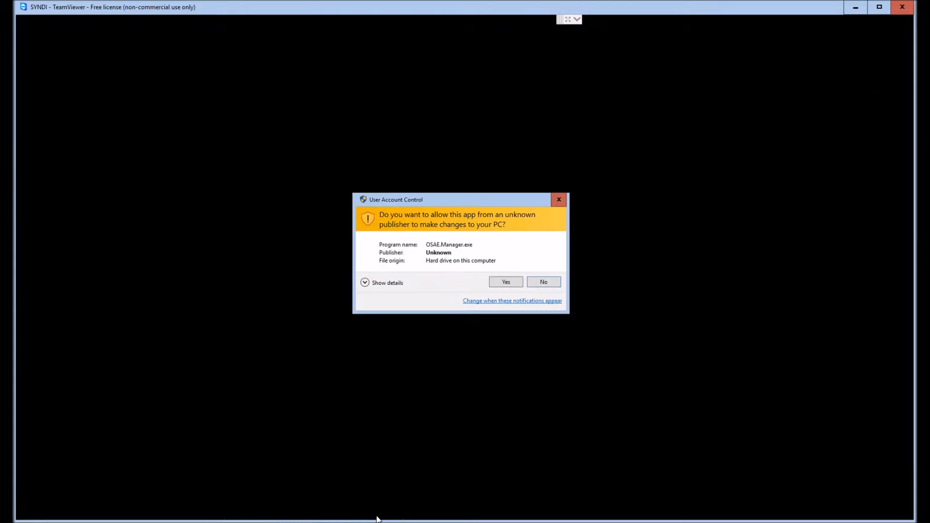
click(511, 281)
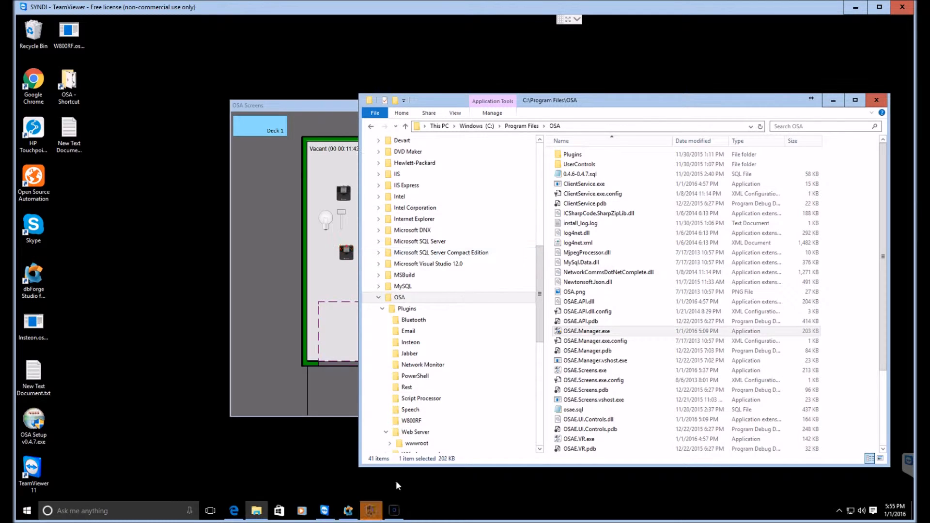
click(371, 511)
drag(806, 196, 155, 277)
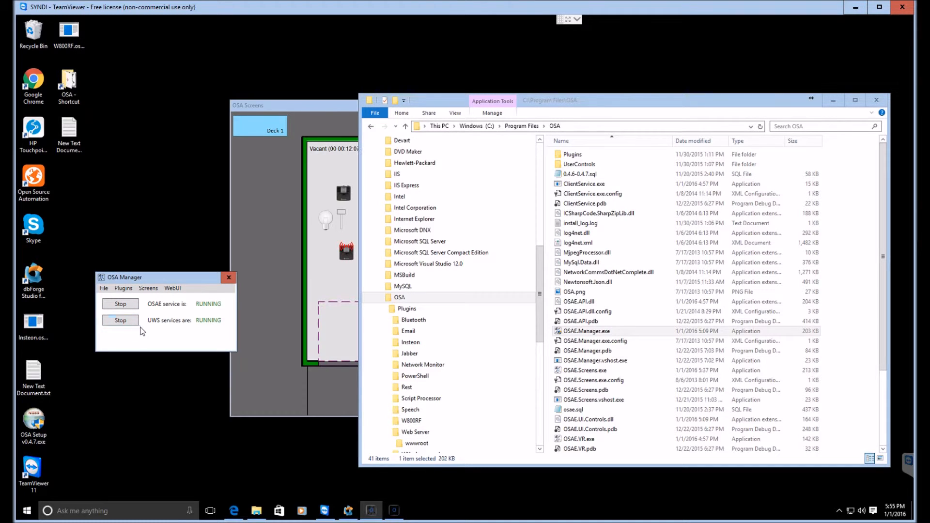
Step: Launch the WebUI sign-in page from OSA Manager and switch back to the OSA Screens window
click(173, 288)
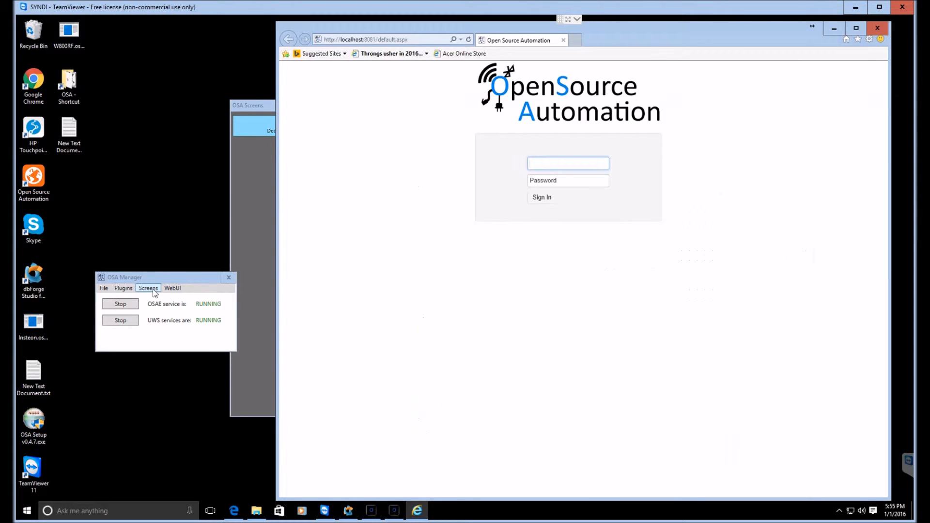
click(260, 264)
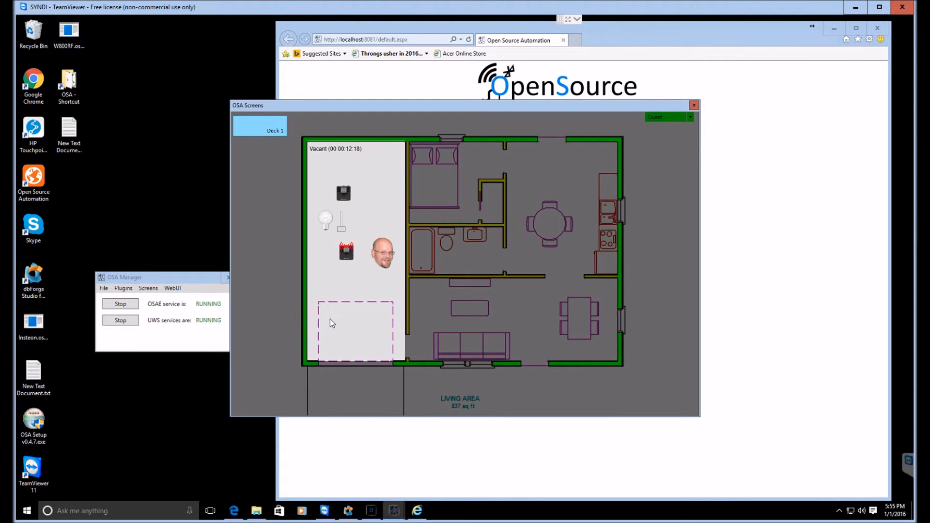
mouse_move(322, 320)
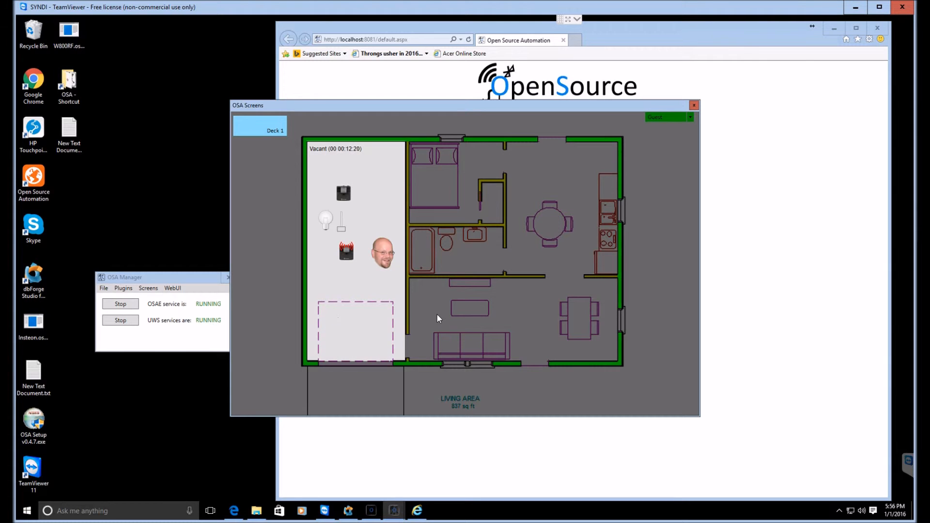